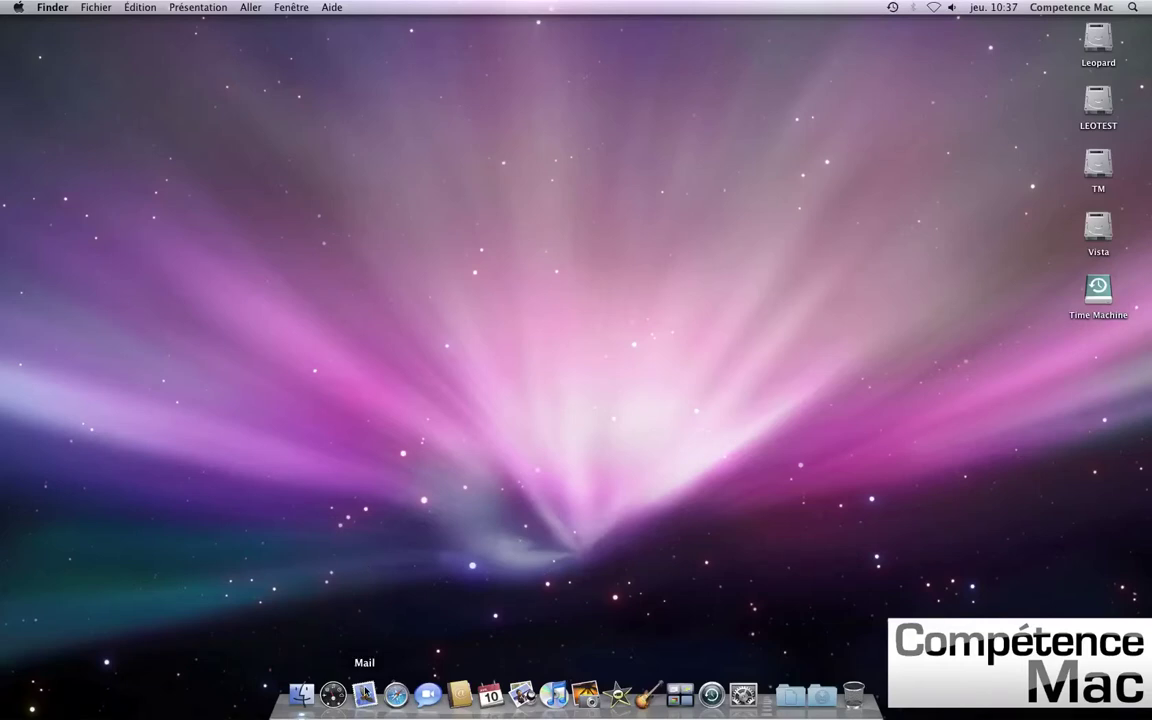
- Launch Mail from the Dock to bring up its account-setup assistant
{"action": "left_click", "coordinate": [365, 692]}
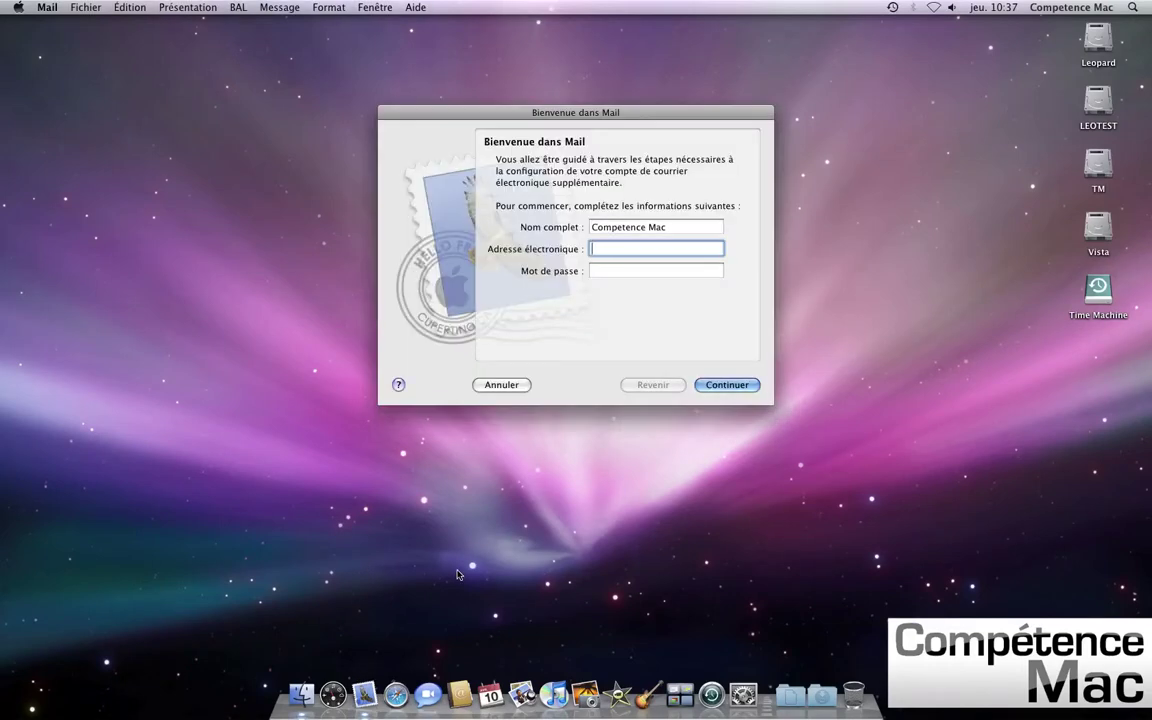
- Enter the account holder's full name, Free e-mail address and password, then continue to server settings
{"action": "left_click_drag", "start_coordinate": [628, 117], "coordinate": [628, 162]}
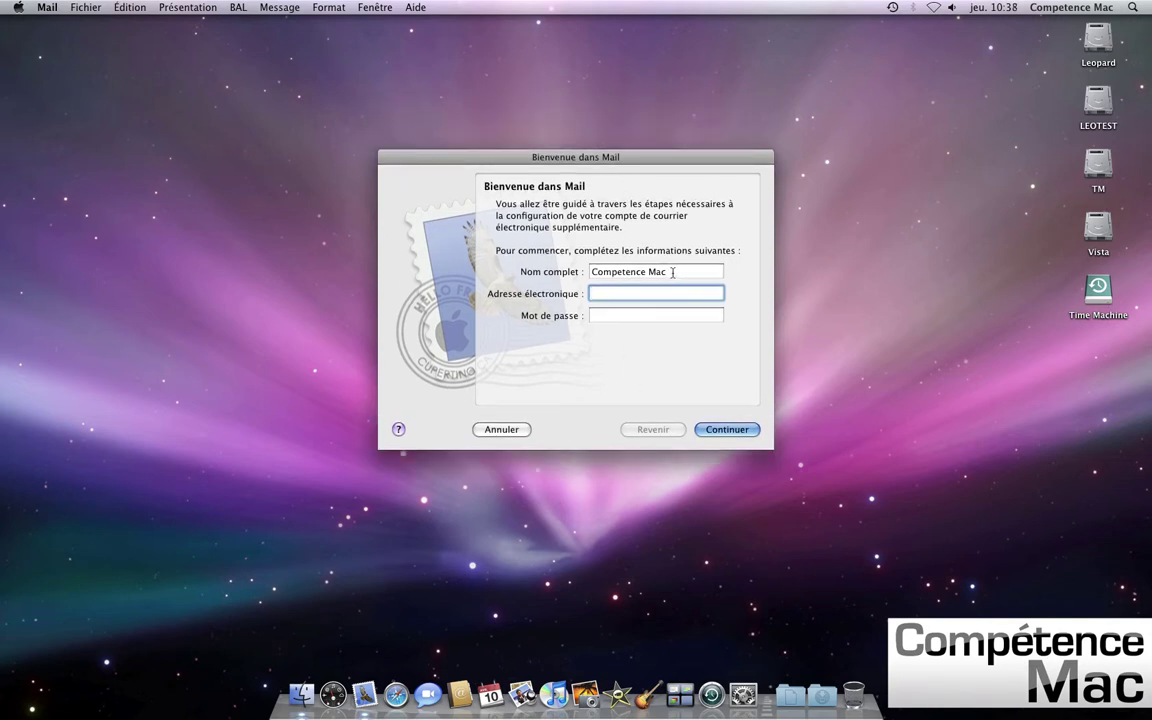
{"action": "triple_click", "coordinate": [672, 272]}
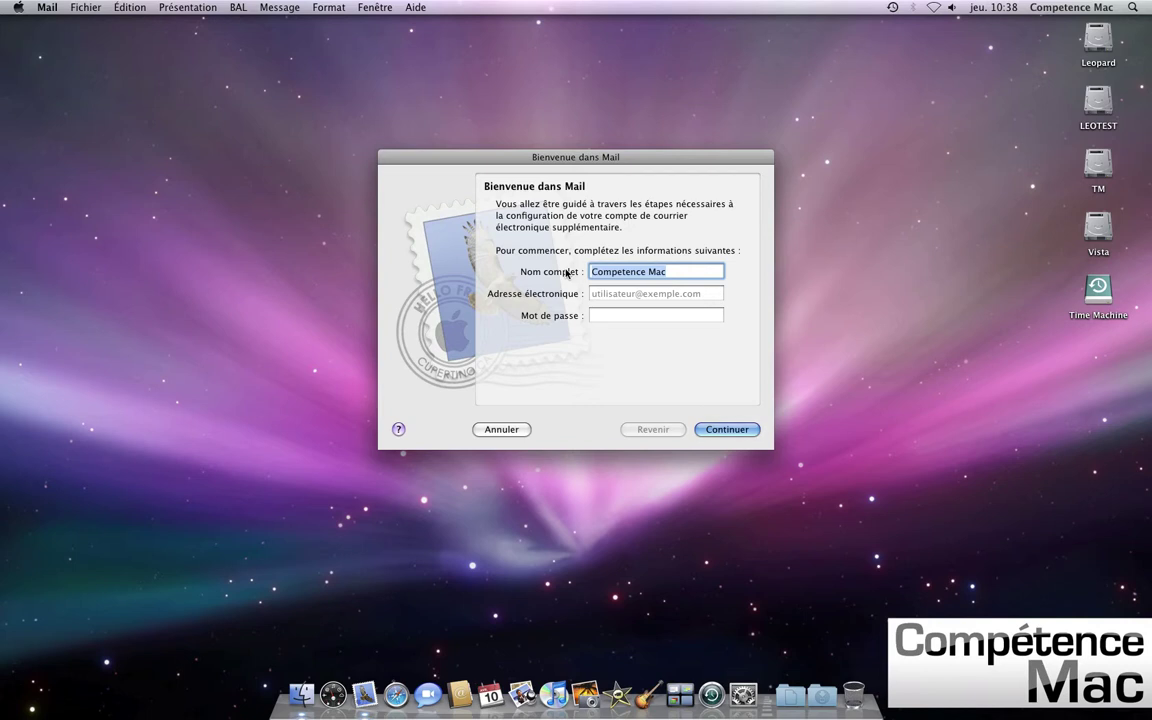
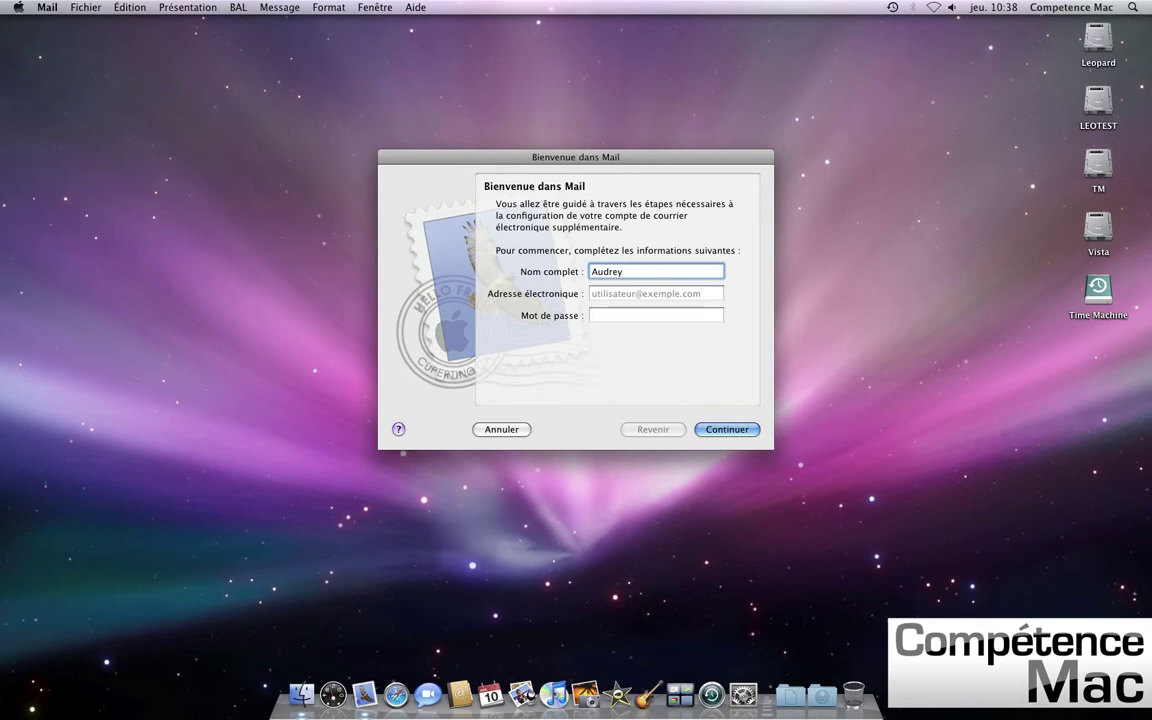
{"action": "key", "text": "Tab"}
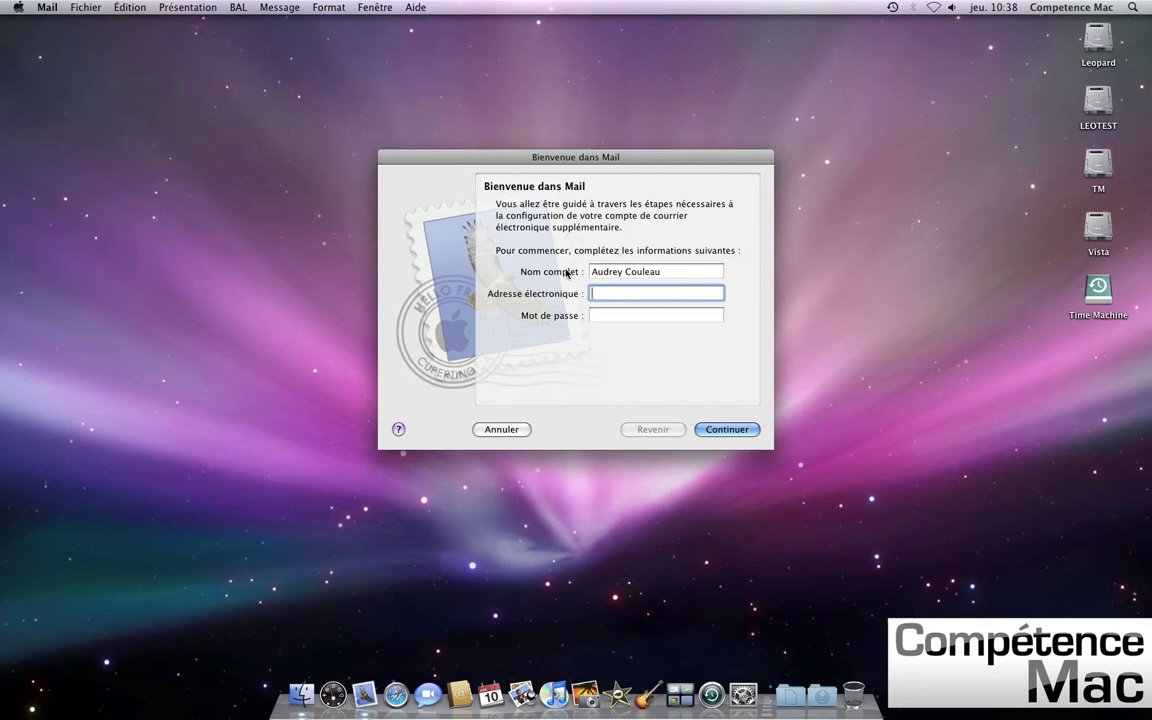
{"action": "key", "text": "Tab"}
{"action": "type", "text": "•••••••"}
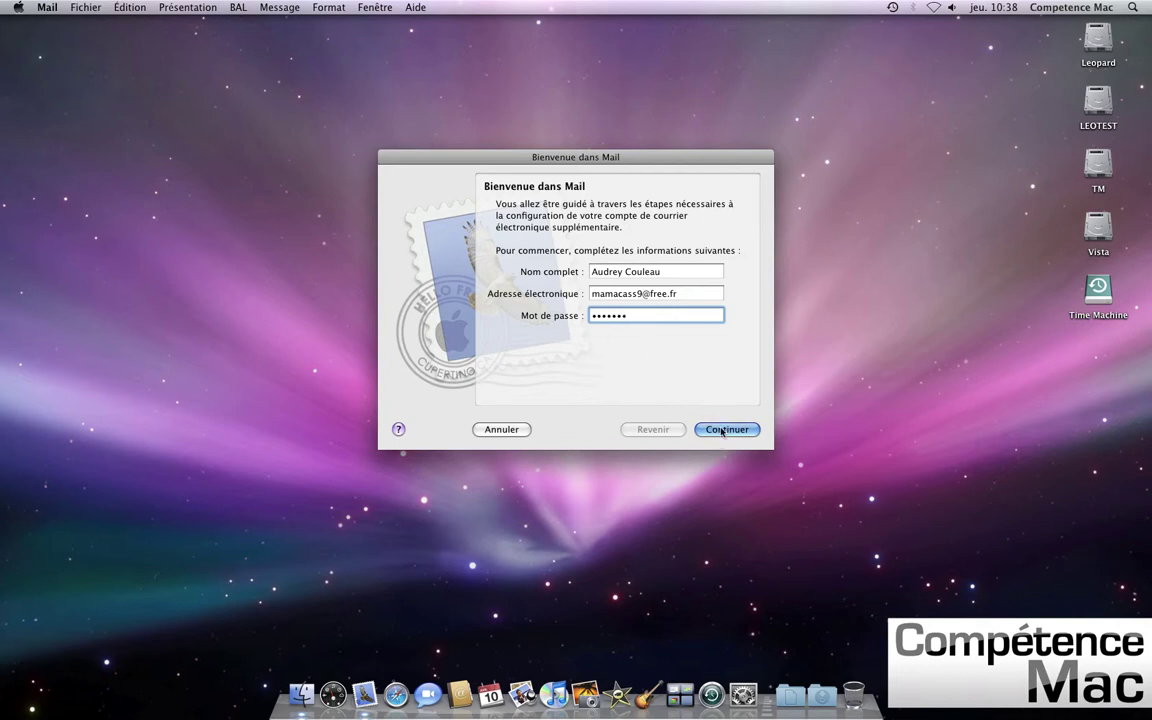
{"action": "left_click", "coordinate": [720, 429]}
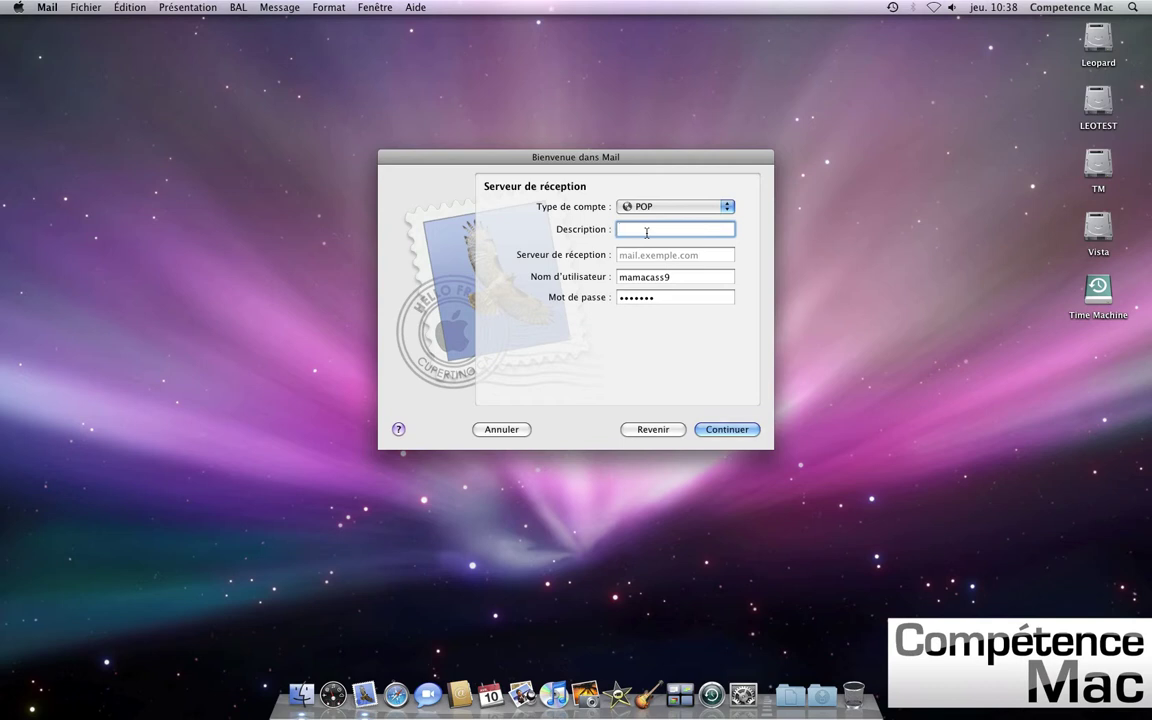
- Set the POP incoming server to pop.free.fr with description 'Pop Free' and submit it
{"action": "type", "text": "p"}
{"action": "type", "text": "Pop"}
{"action": "type", "text": " Free"}
{"action": "key", "text": "Tab"}
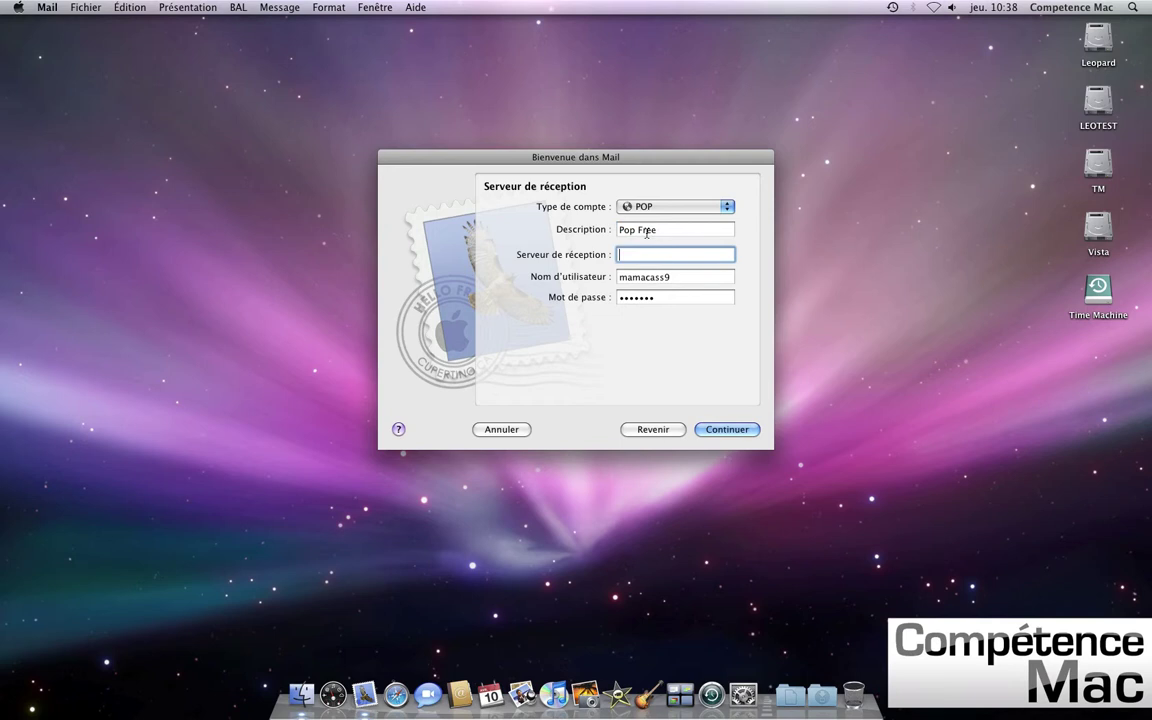
{"action": "type", "text": "pop.fr"}
{"action": "key", "text": "BackSpace"}
{"action": "key", "text": "BackSpace"}
{"action": "type", "text": "free.fr"}
{"action": "left_click", "coordinate": [726, 432]}
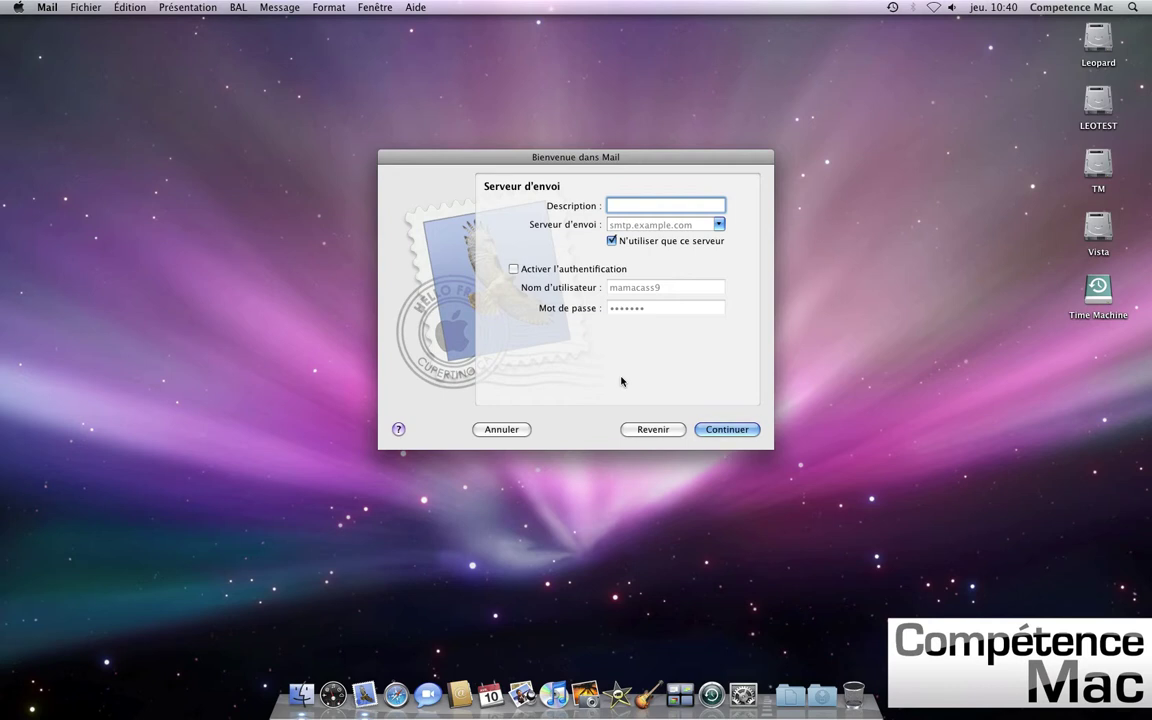
- Set the outgoing server to smtp.free.fr described as 'Smtp Free', SSL off, reaching the summary
{"action": "type", "text": "Smtp Free"}
{"action": "key", "text": "Tab"}
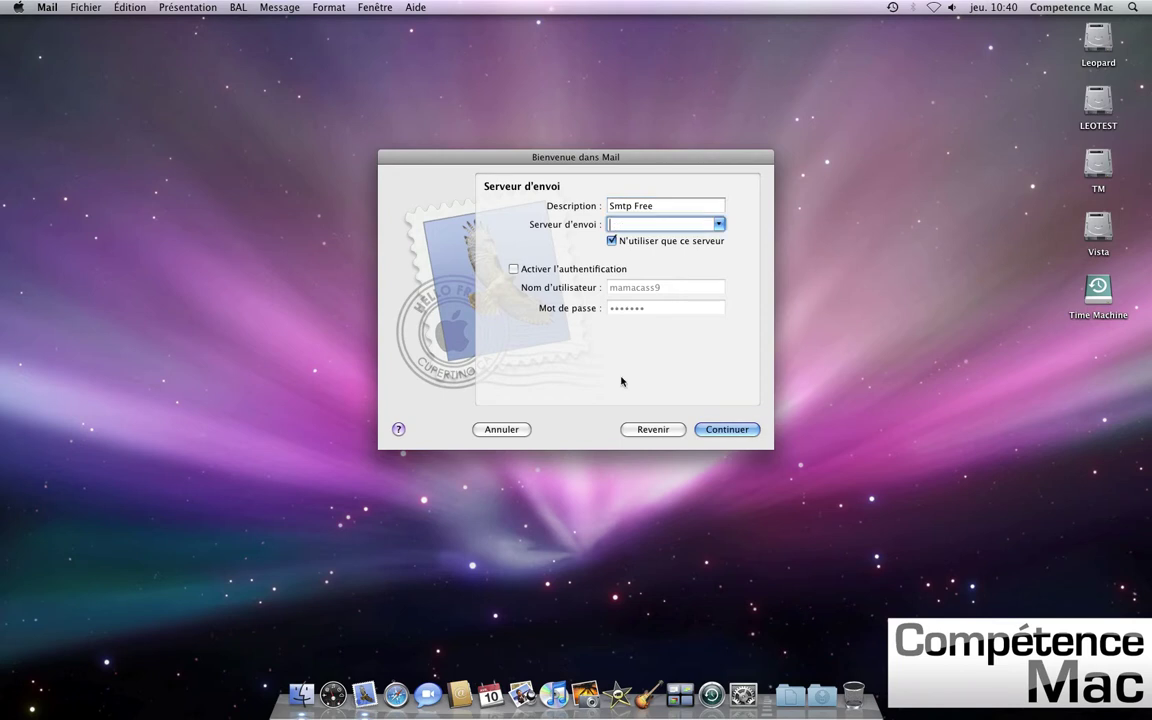
{"action": "type", "text": "smtp.free.fr"}
{"action": "left_click", "coordinate": [743, 433]}
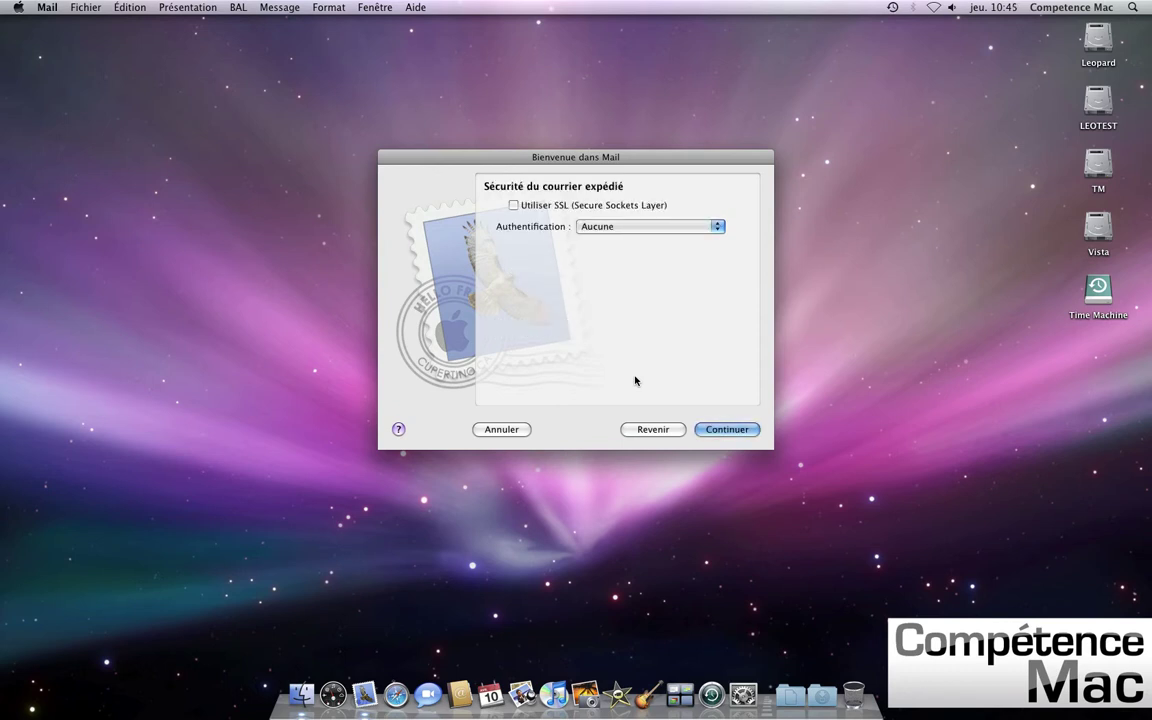
{"action": "left_click", "coordinate": [722, 430]}
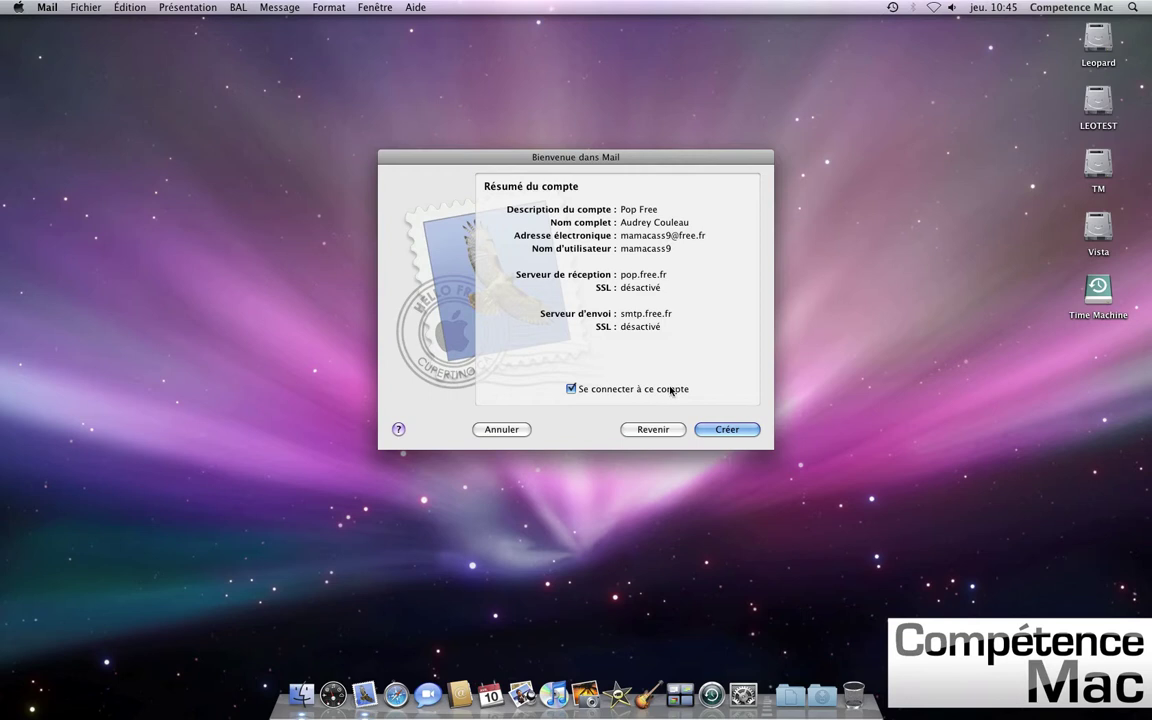
- Create the Pop Free account and decline the what's-new tour, leaving 31 messages in the inbox
{"action": "left_click", "coordinate": [729, 428]}
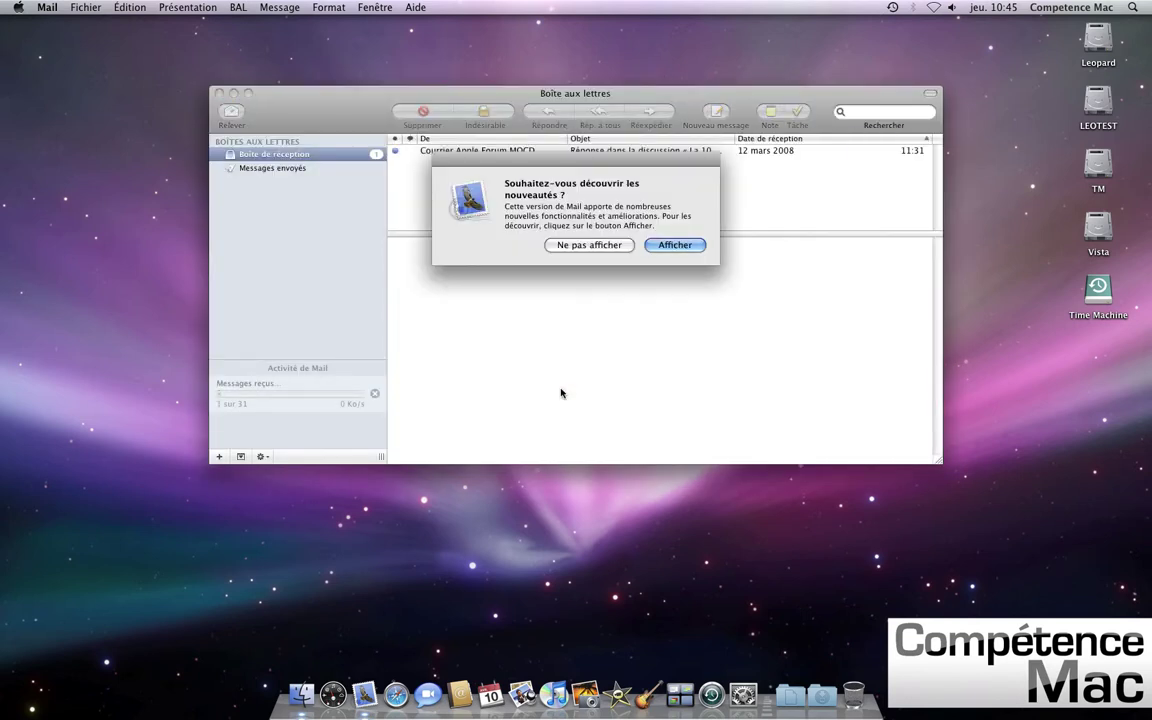
{"action": "left_click_drag", "start_coordinate": [587, 162], "coordinate": [594, 205]}
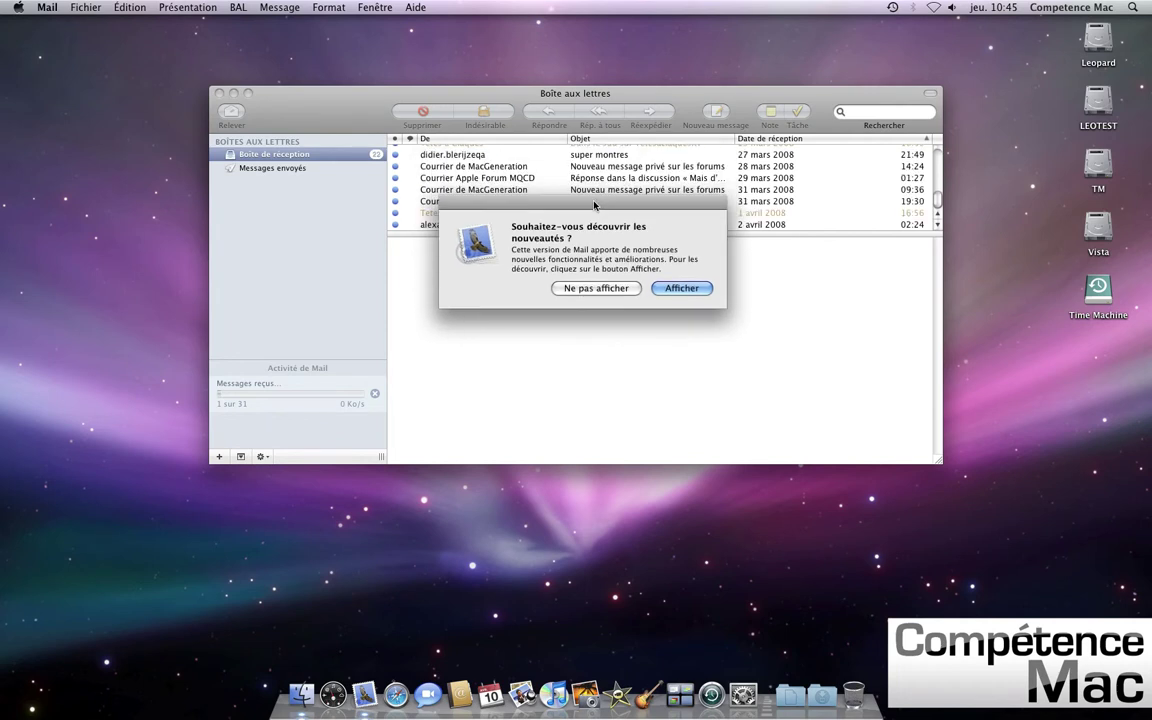
{"action": "left_click", "coordinate": [583, 289]}
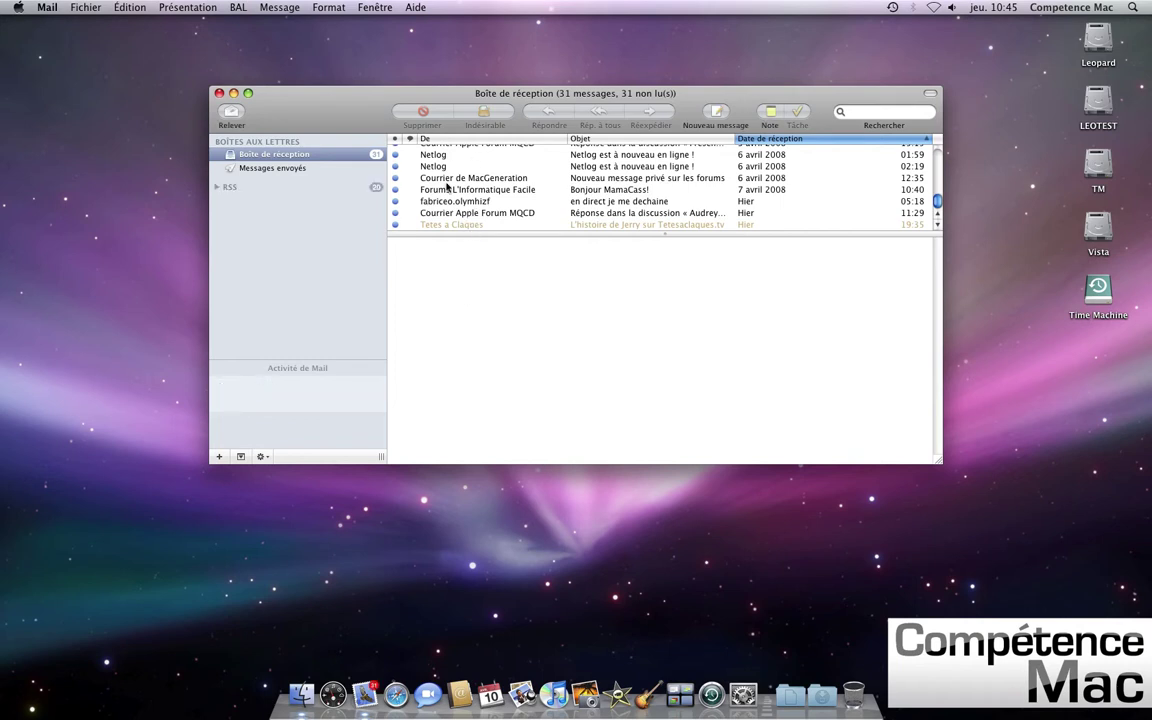
{"action": "left_click", "coordinate": [44, 10]}
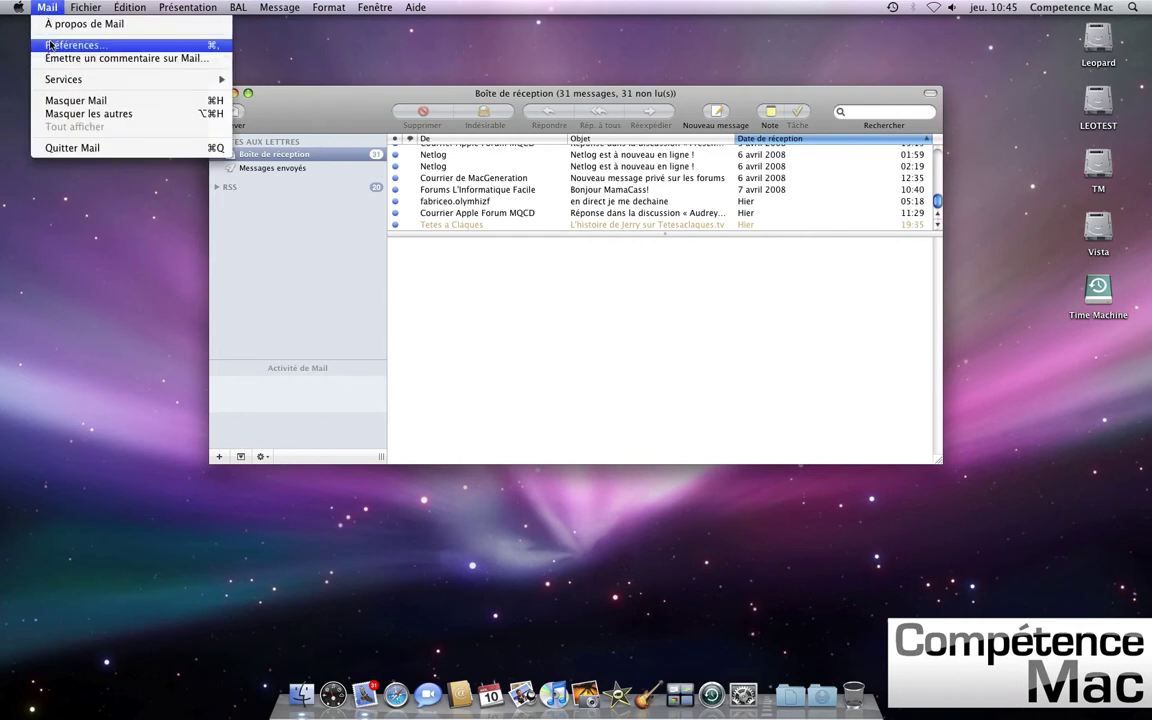
- Open Mail's Comptes preferences and start adding a new account with the + button
{"action": "left_click", "coordinate": [50, 46]}
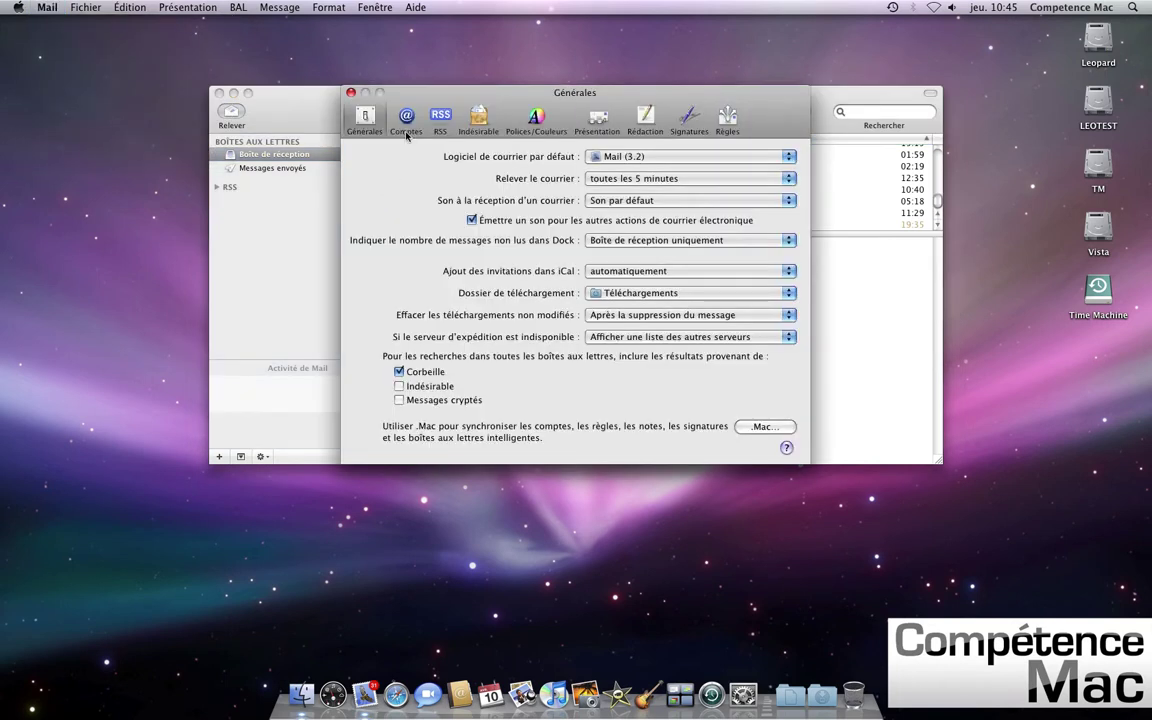
{"action": "left_click", "coordinate": [406, 124]}
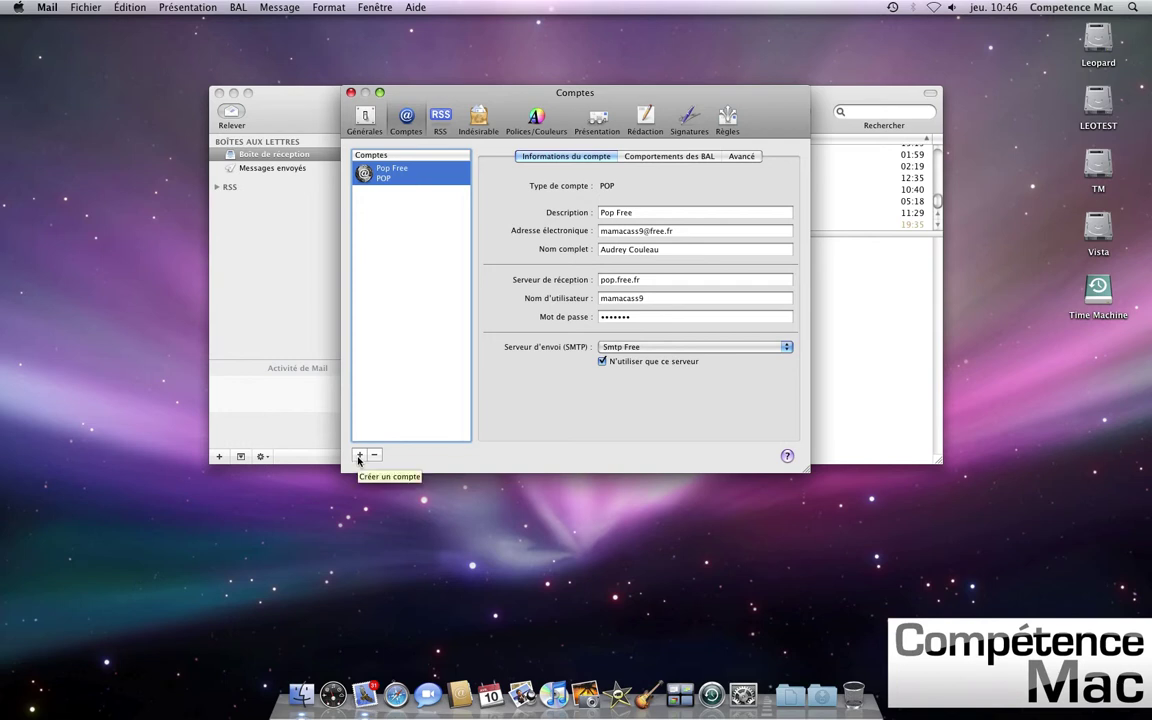
{"action": "left_click", "coordinate": [359, 456]}
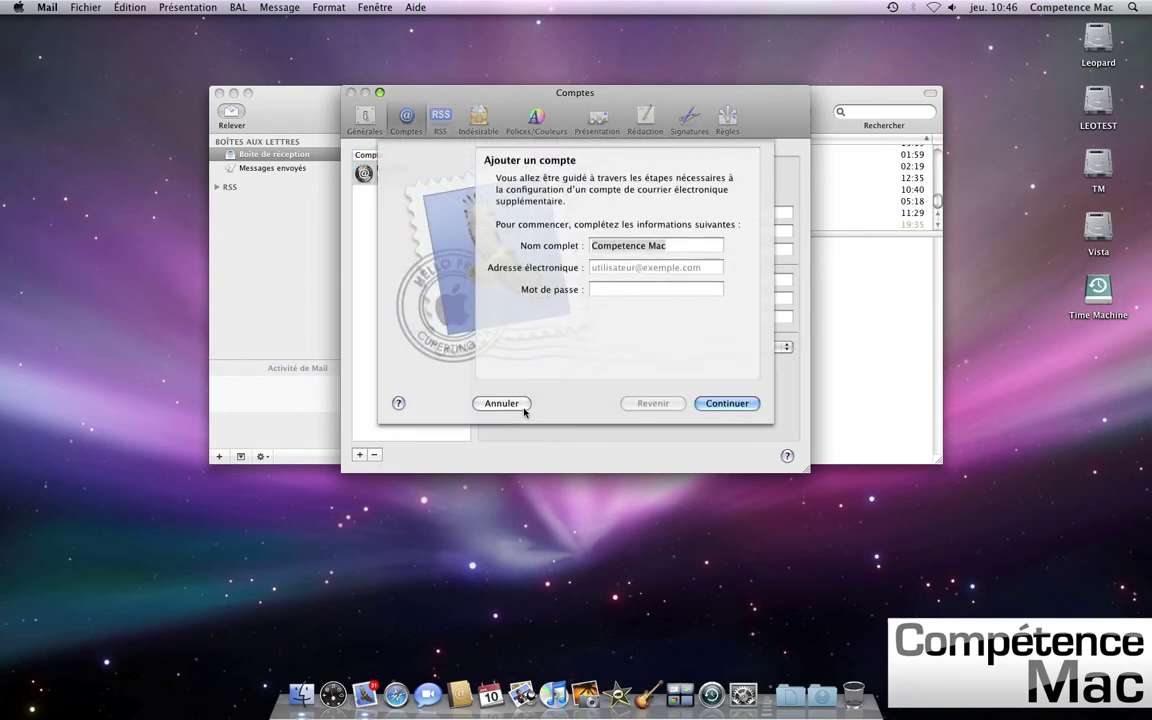
- Create the Gmail account with the holder's full name, Gmail address and password, auto-configured
{"action": "key", "text": "shift+Tab"}
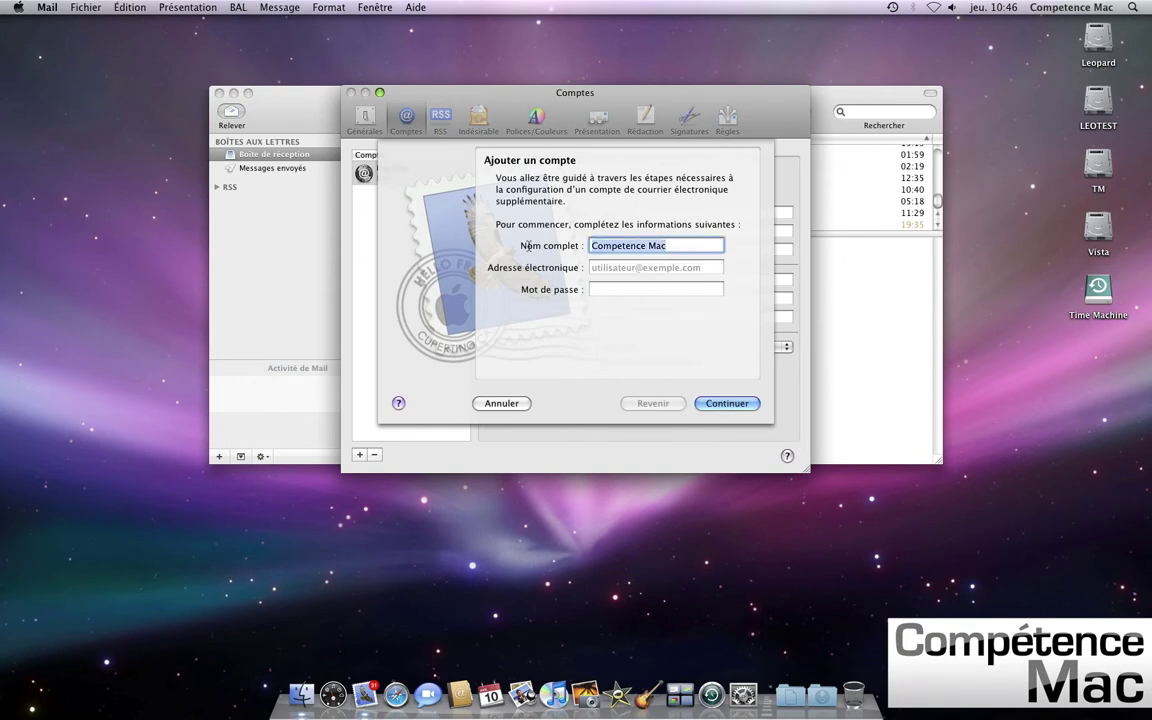
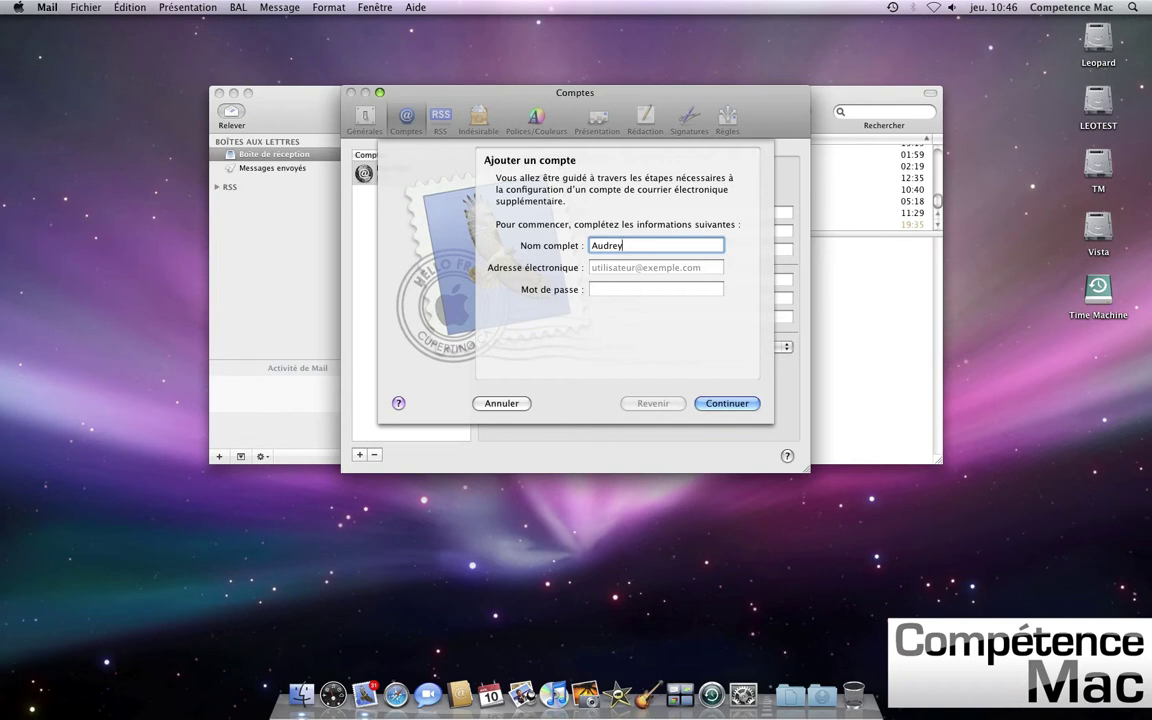
{"action": "key", "text": "Tab"}
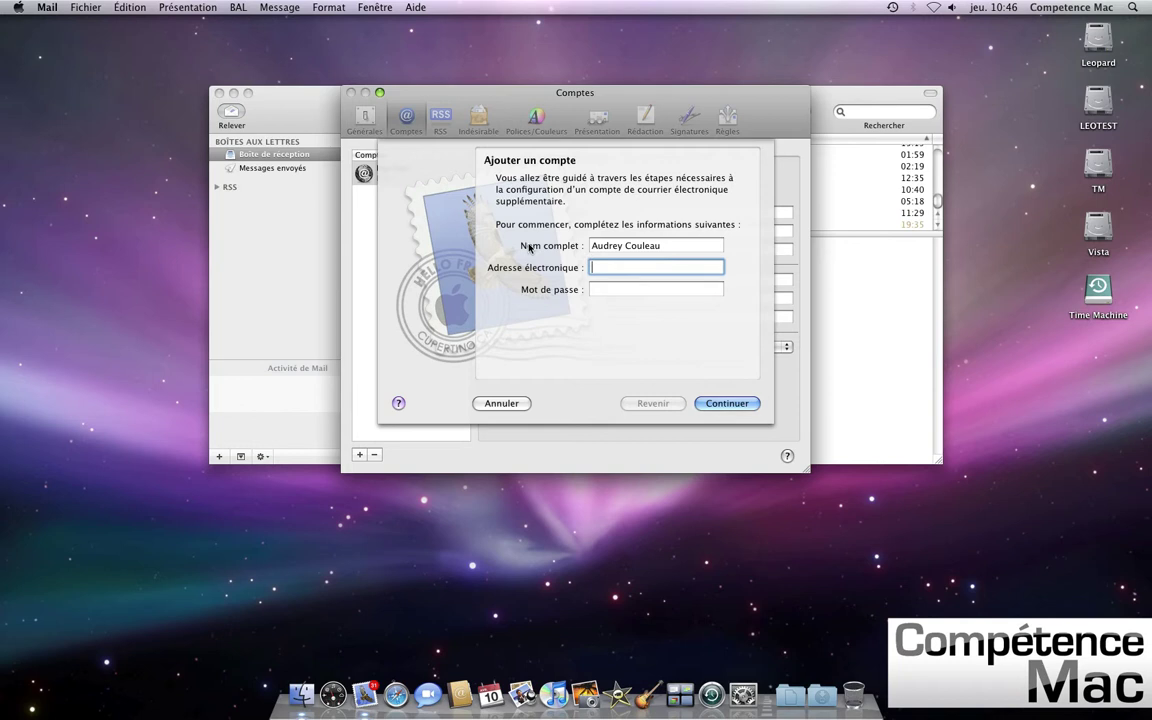
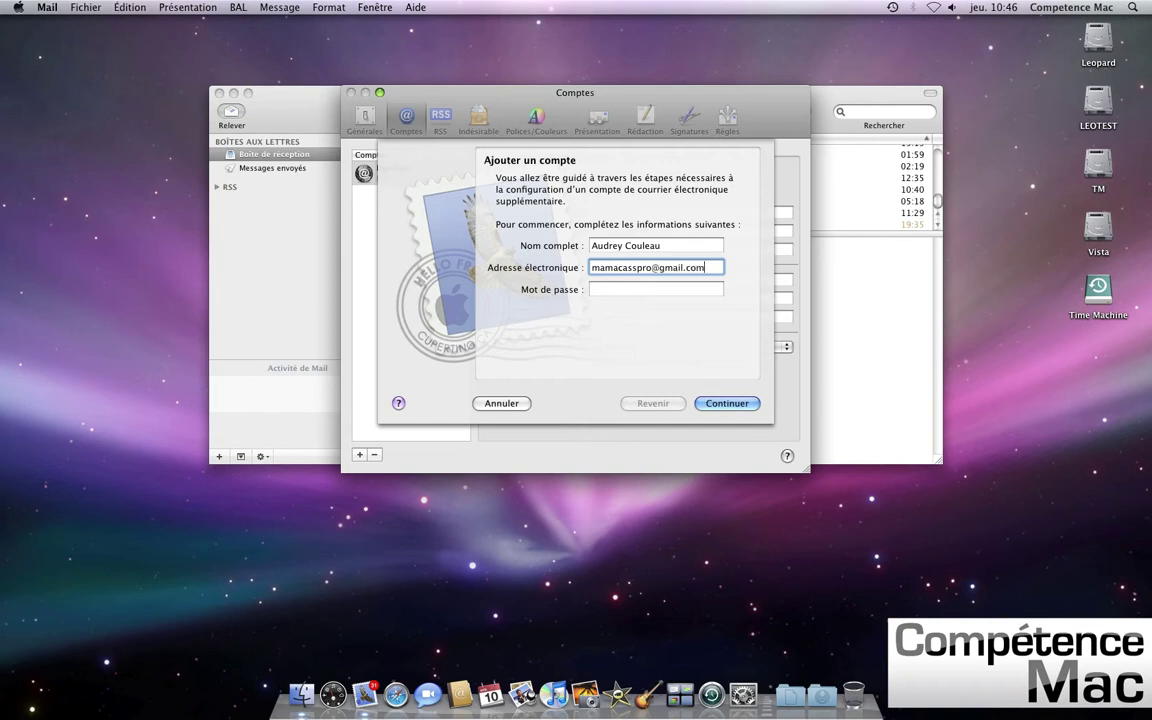
{"action": "key", "text": "Tab"}
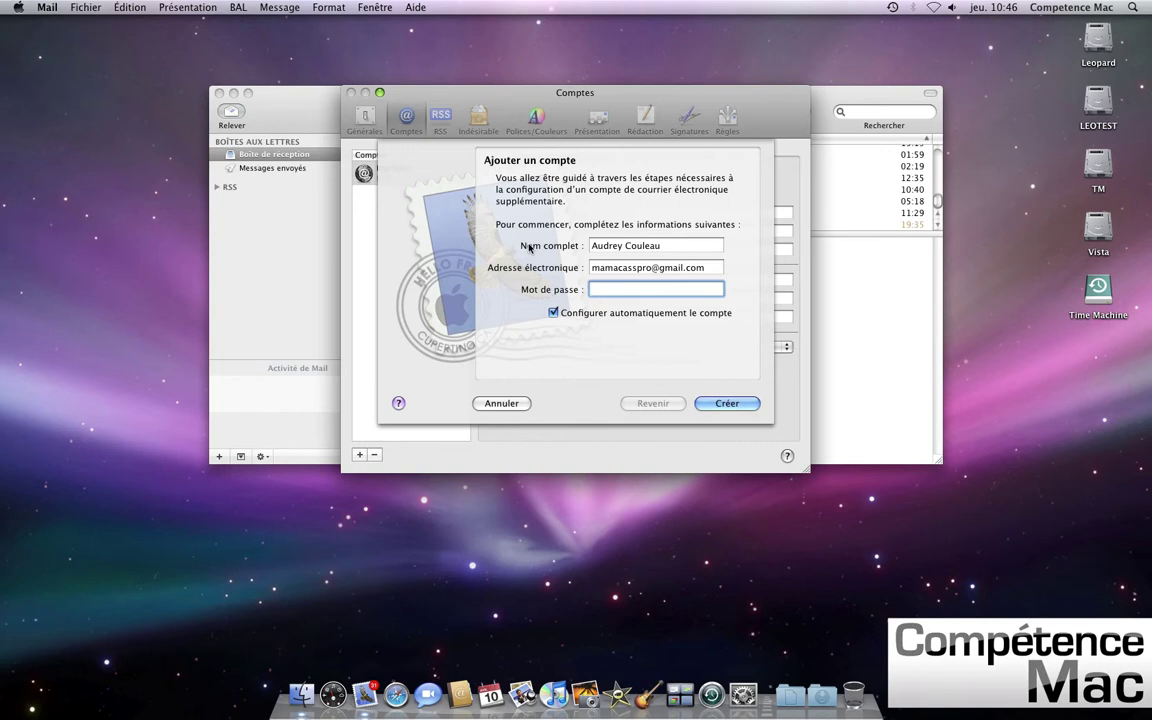
{"action": "type", "text": "*********"}
{"action": "left_click", "coordinate": [720, 405]}
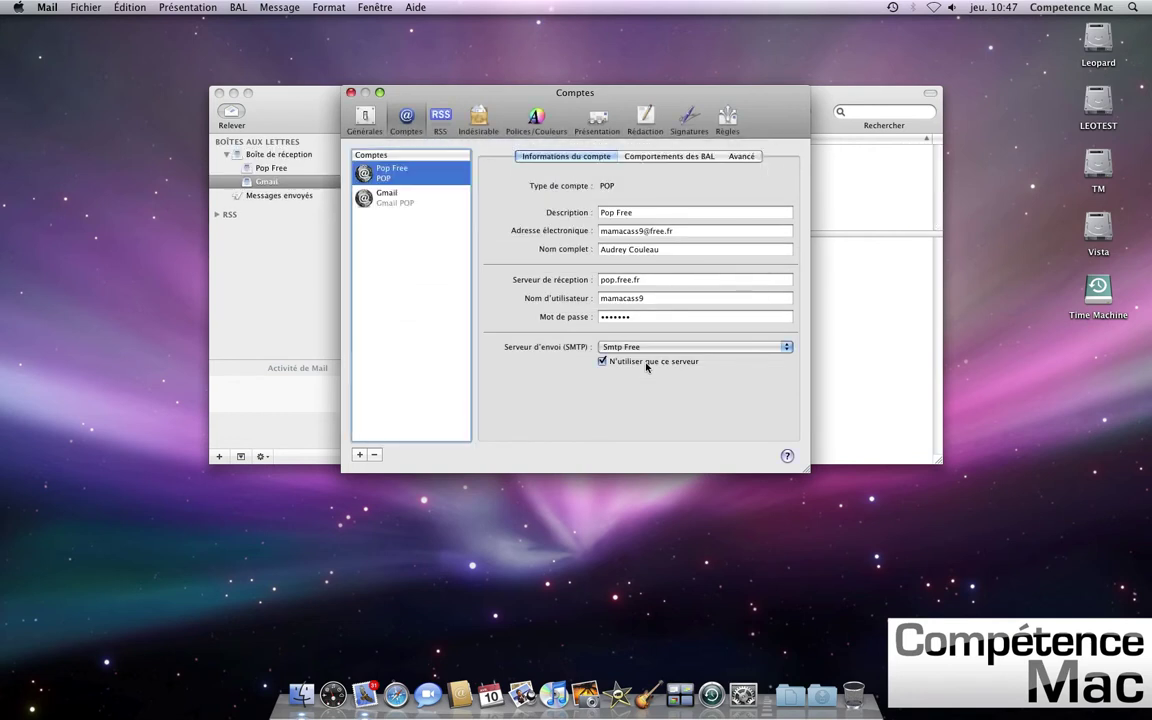
{"action": "left_click_drag", "start_coordinate": [396, 91], "coordinate": [466, 93]}
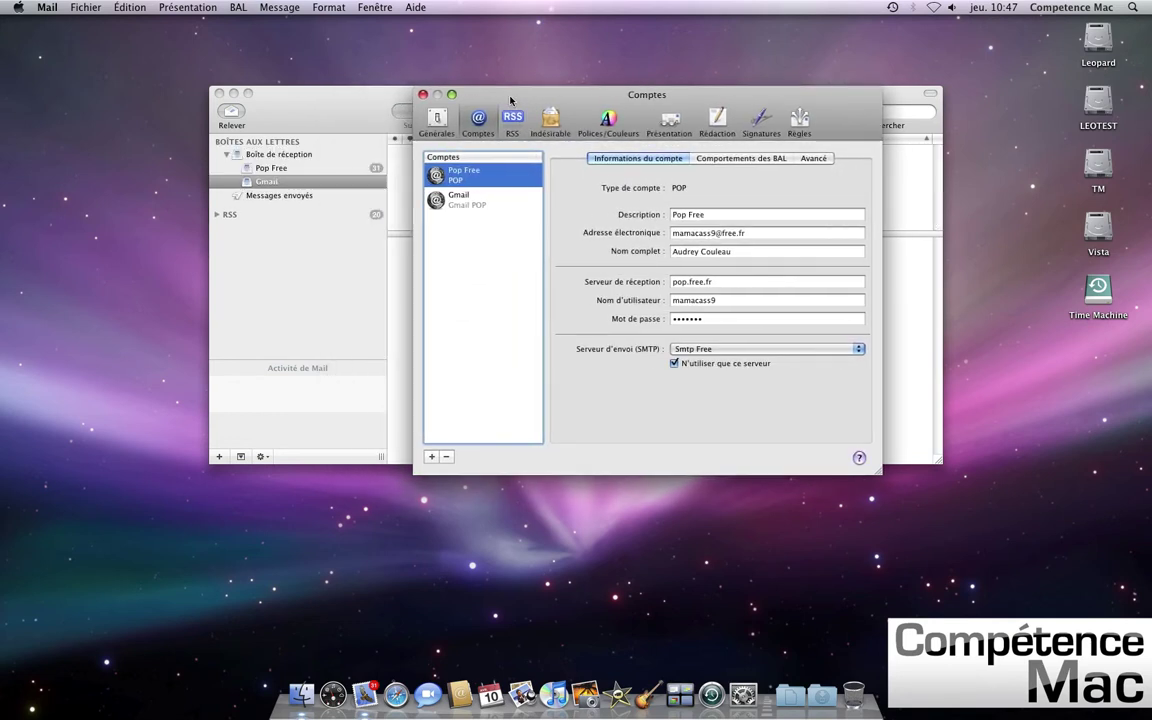
{"action": "left_click", "coordinate": [272, 170]}
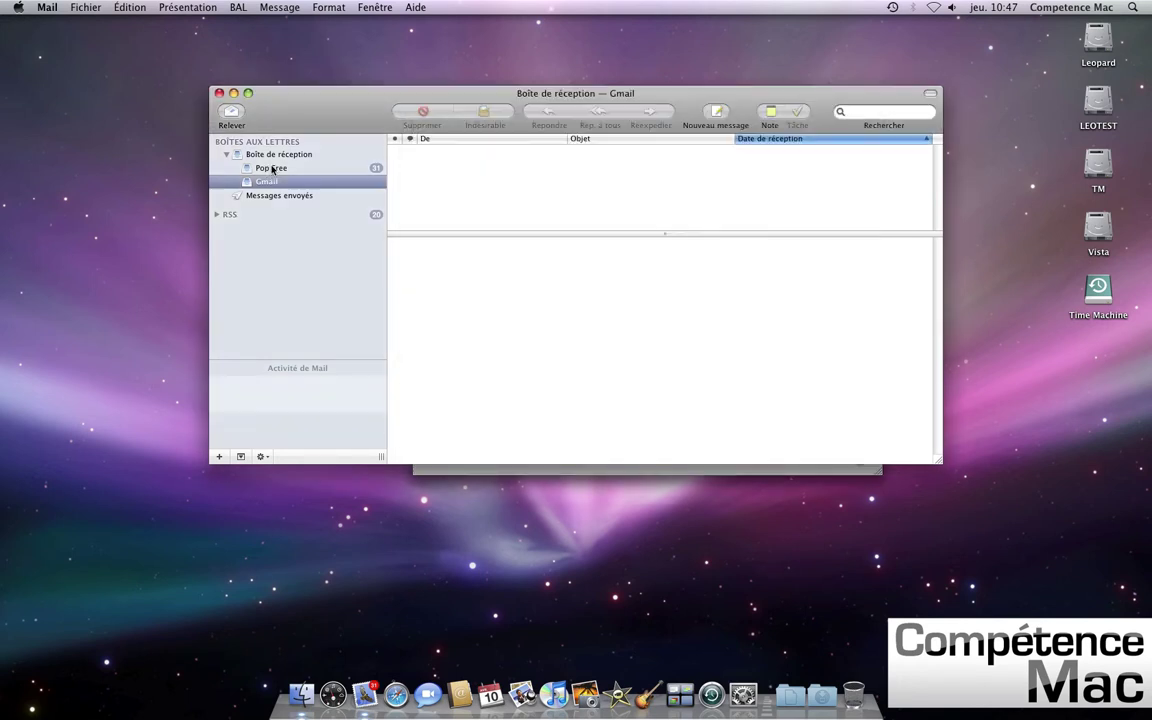
{"action": "left_click", "coordinate": [270, 169]}
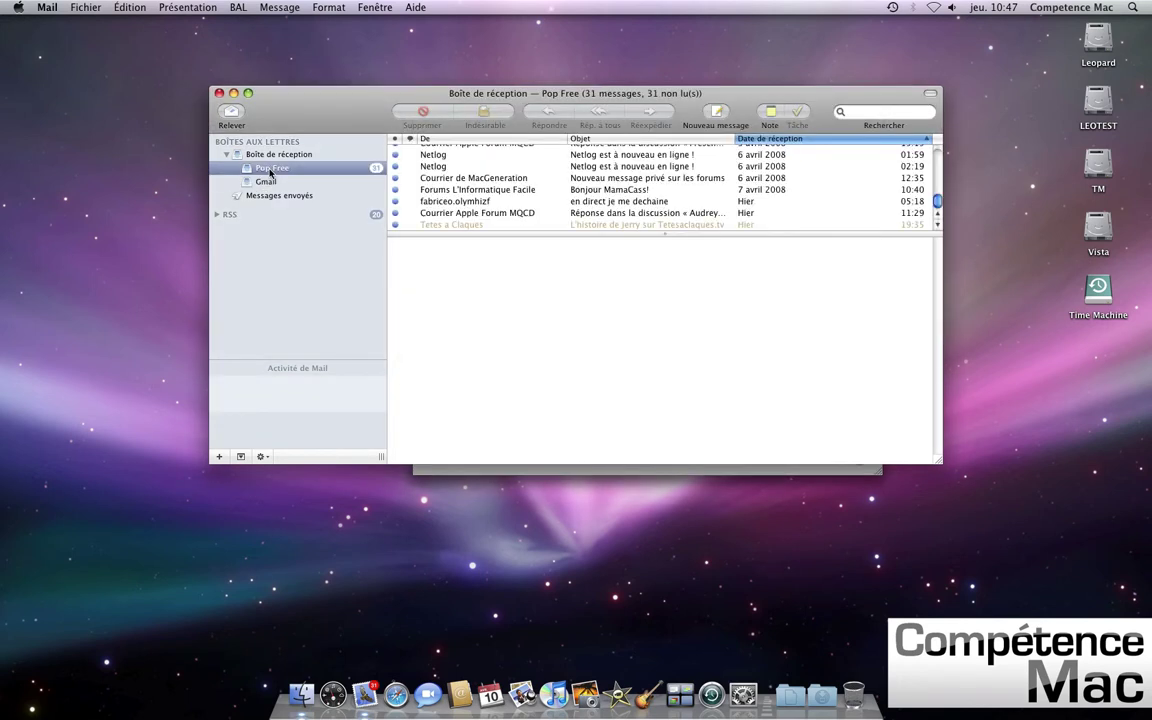
{"action": "left_click", "coordinate": [430, 469]}
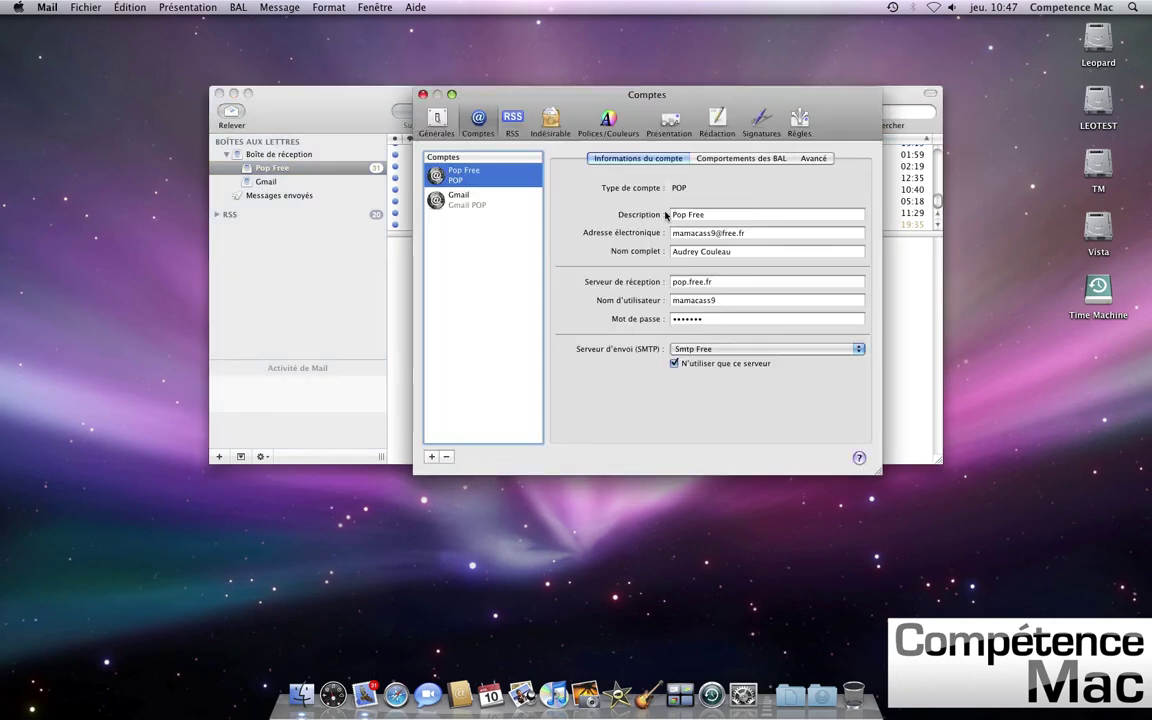
- Rename the Pop Free account to 'Compte Free', save it, and bring up the Gmail account's settings
{"action": "key", "text": "Tab"}
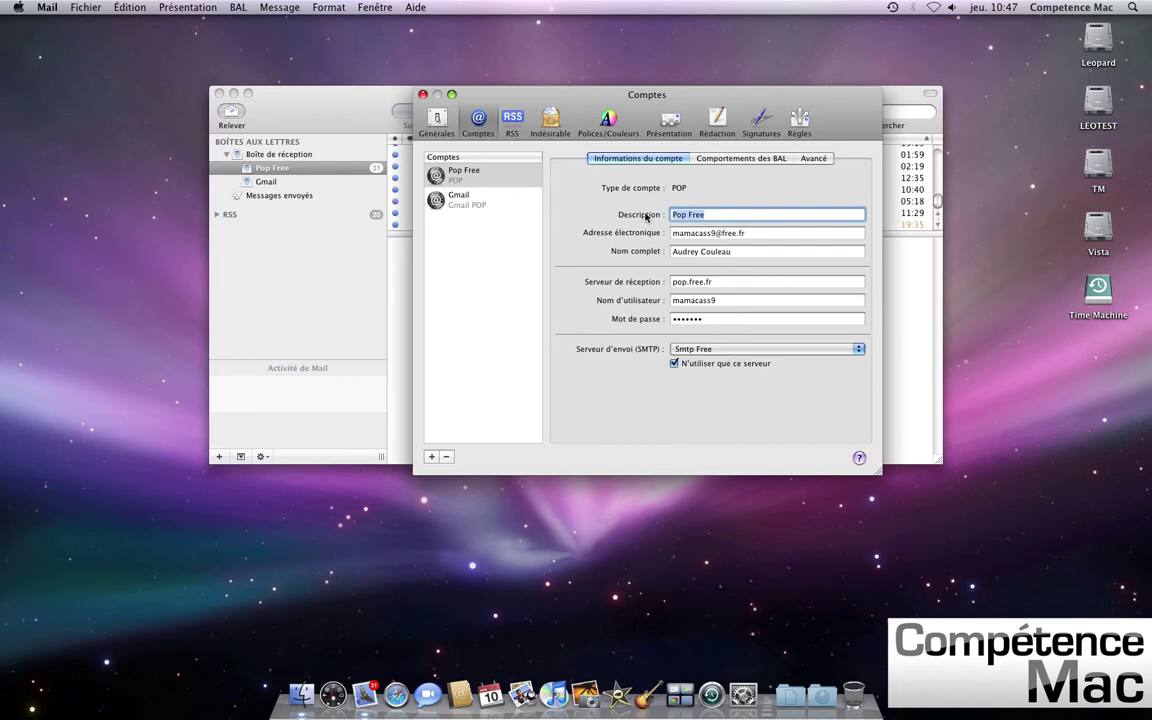
{"action": "type", "text": "Compte Free"}
{"action": "left_click", "coordinate": [437, 125]}
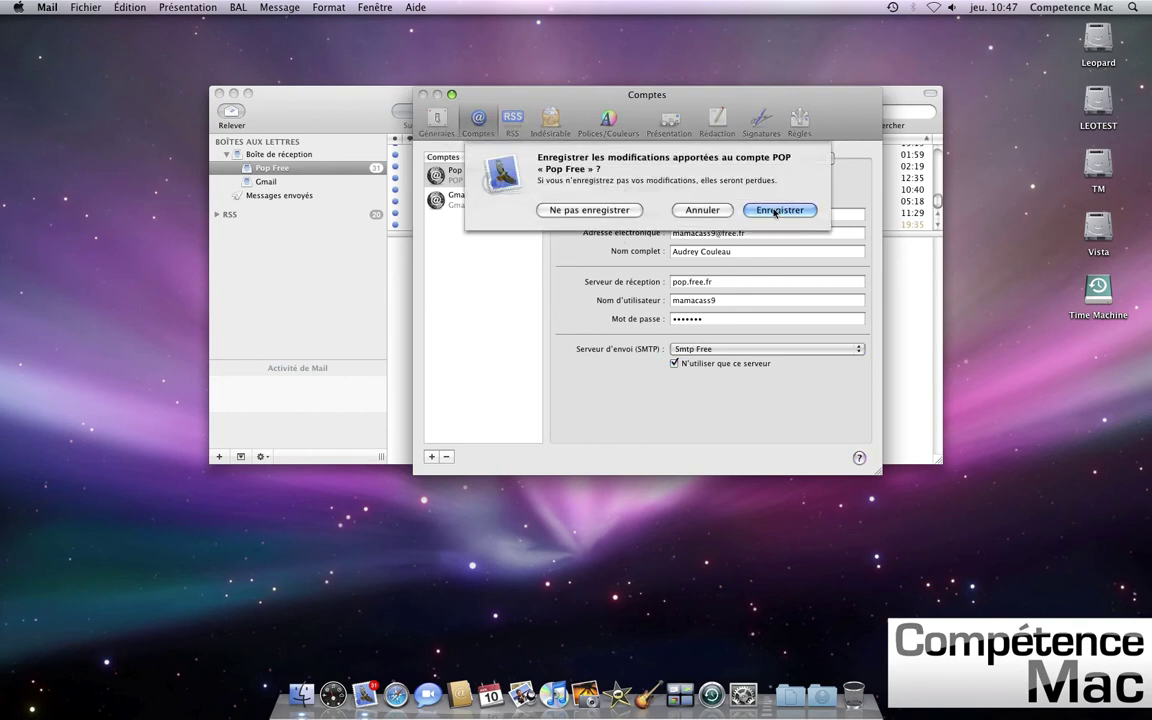
{"action": "left_click", "coordinate": [779, 210]}
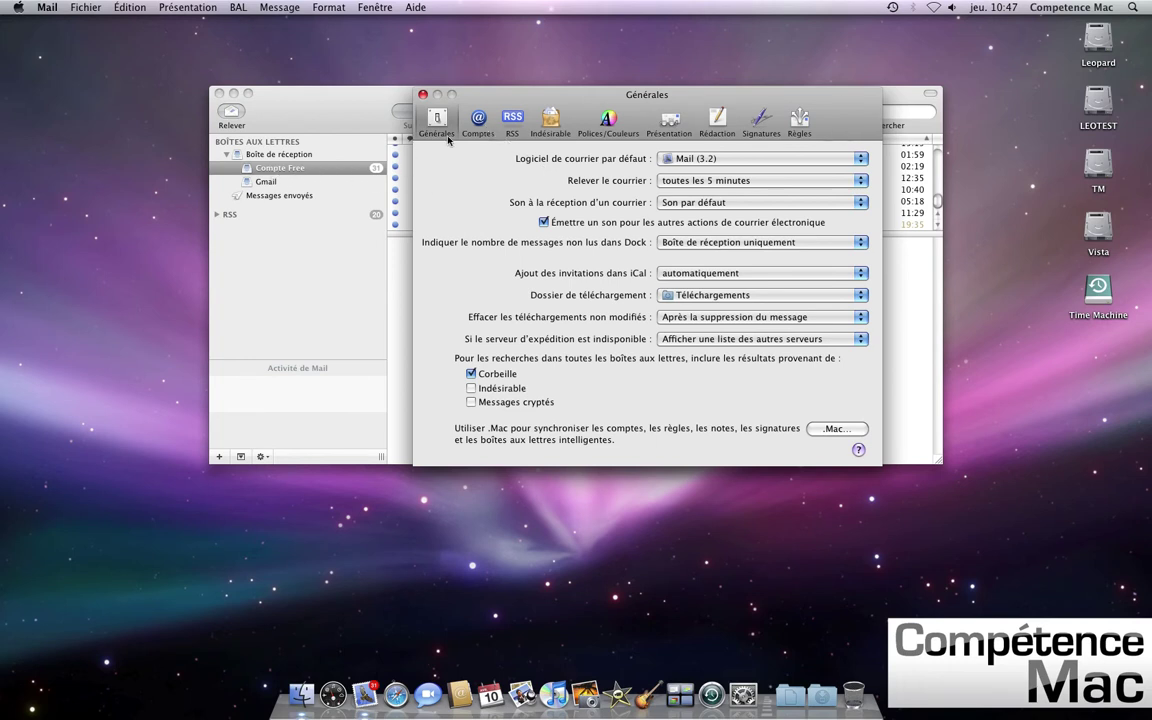
{"action": "left_click", "coordinate": [478, 122]}
{"action": "left_click", "coordinate": [478, 204]}
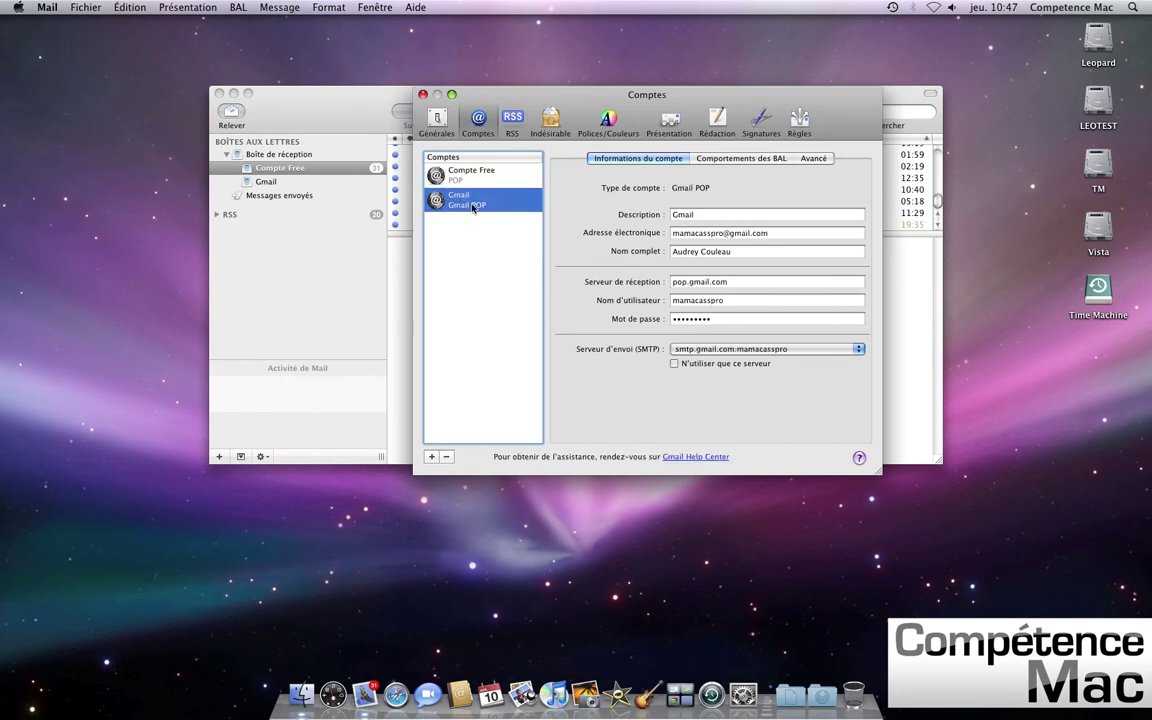
- Change the Gmail account description to 'Compte Gmail' and save the change
{"action": "left_click", "coordinate": [674, 215]}
{"action": "type", "text": "Compte"}
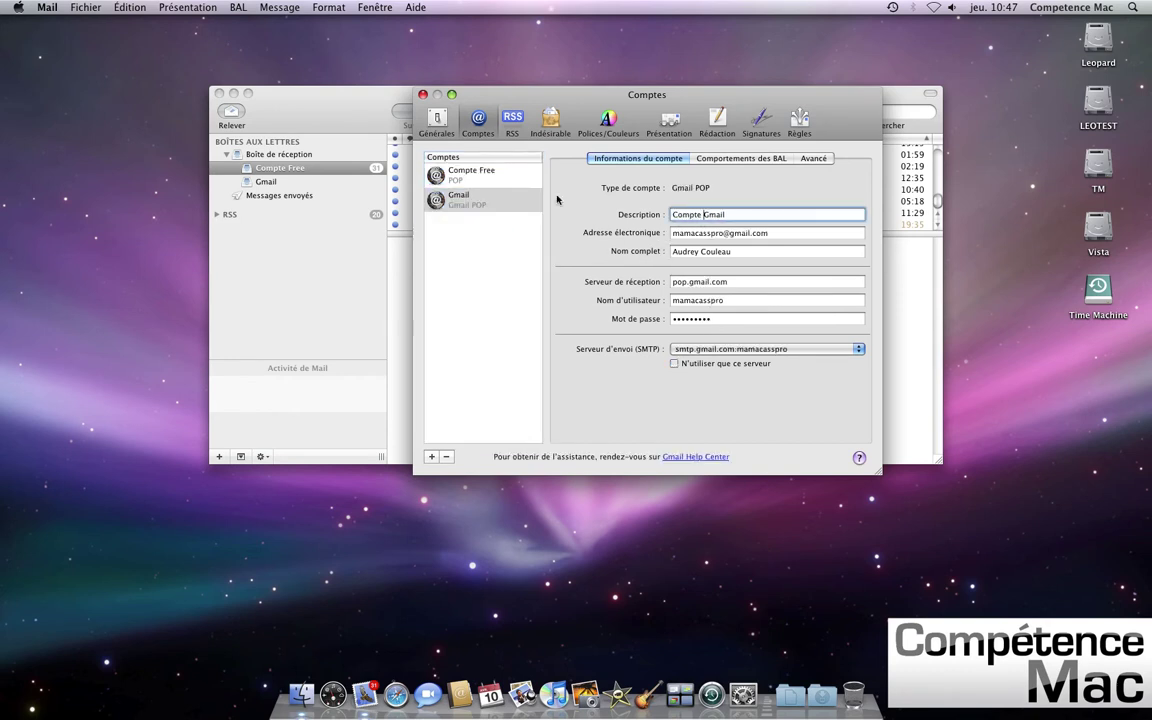
{"action": "left_click", "coordinate": [422, 94]}
{"action": "left_click", "coordinate": [779, 210]}
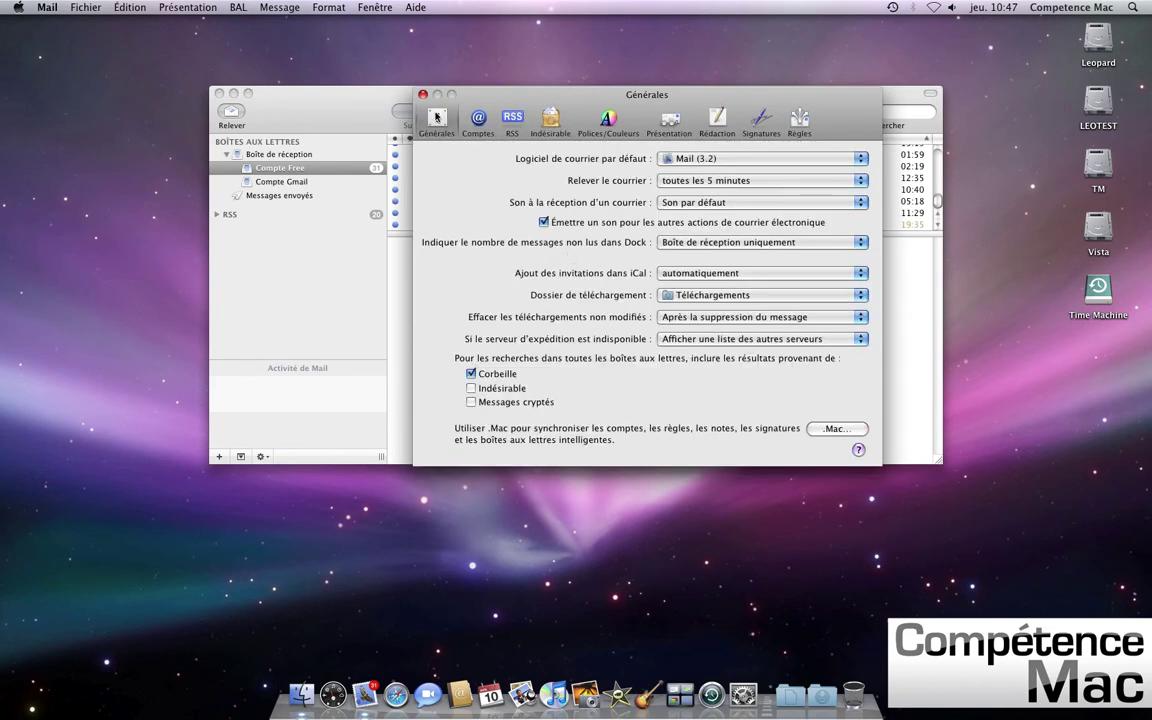
- Check the Gmail account's settings, close the preferences window and quit Mail
{"action": "left_click", "coordinate": [478, 122]}
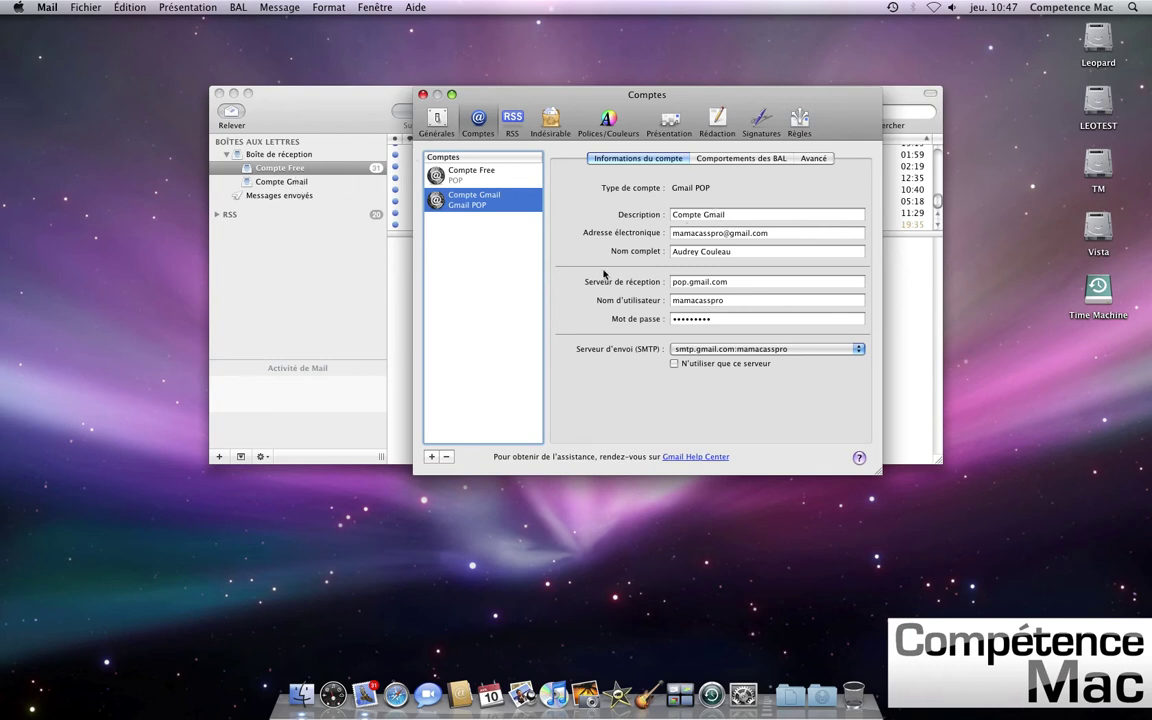
{"action": "left_click", "coordinate": [676, 251]}
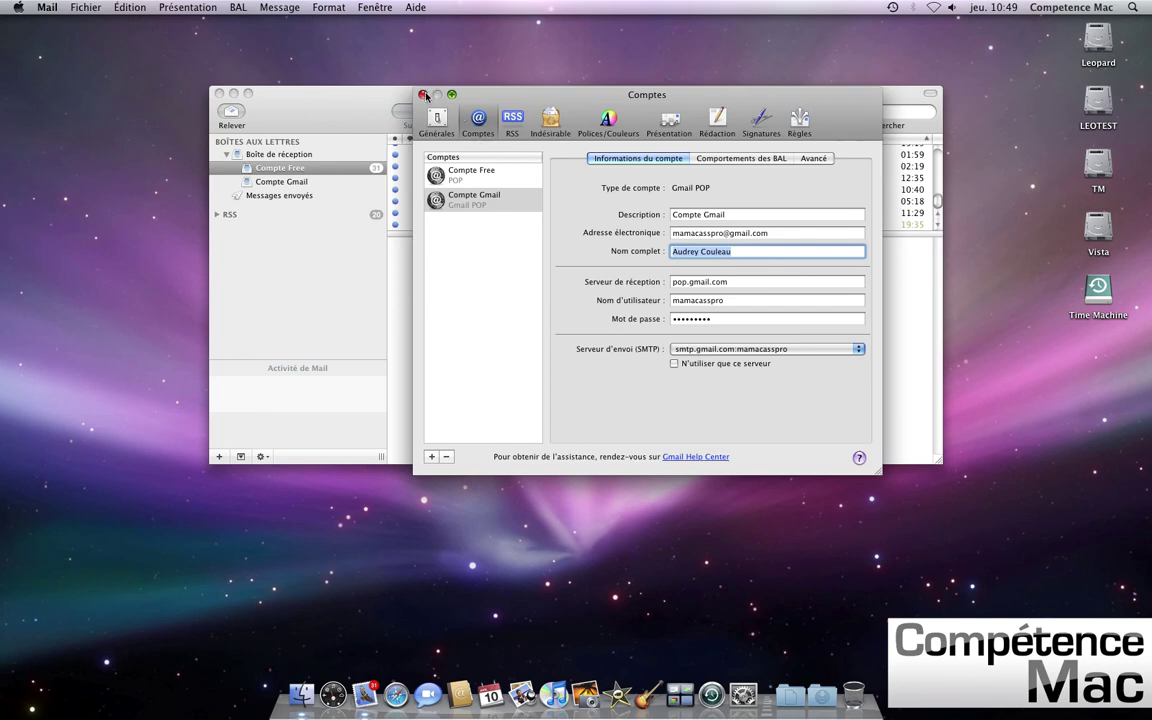
{"action": "left_click", "coordinate": [424, 95]}
{"action": "key", "text": "super+q"}
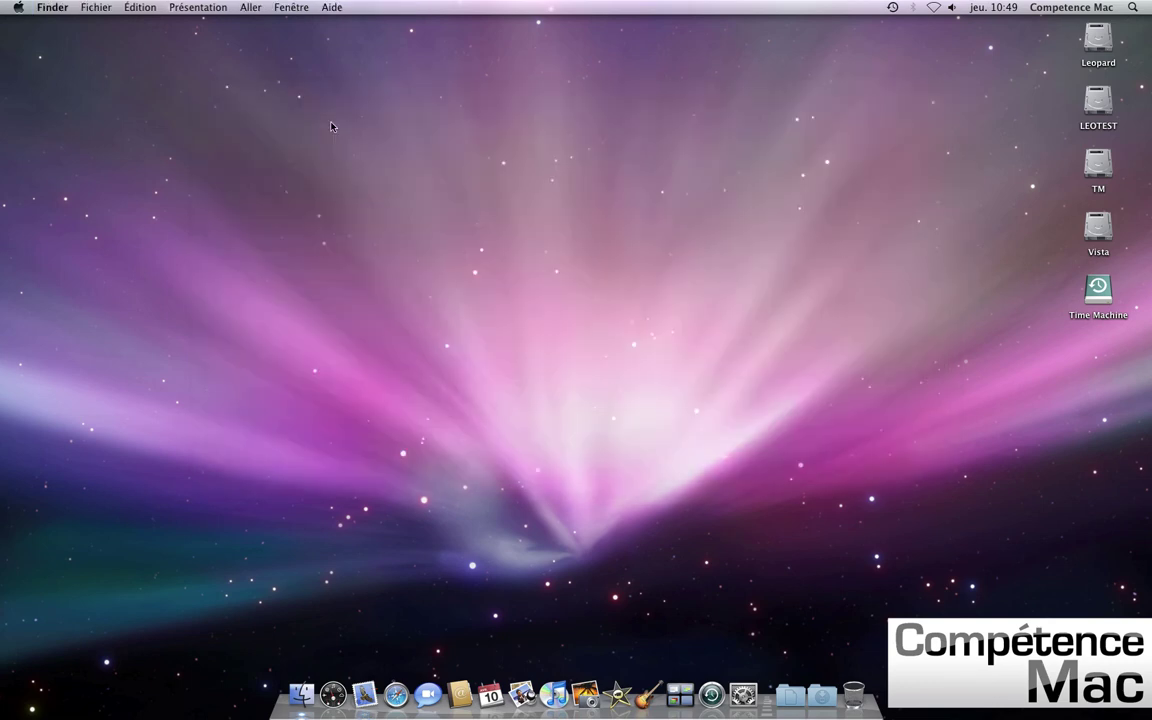